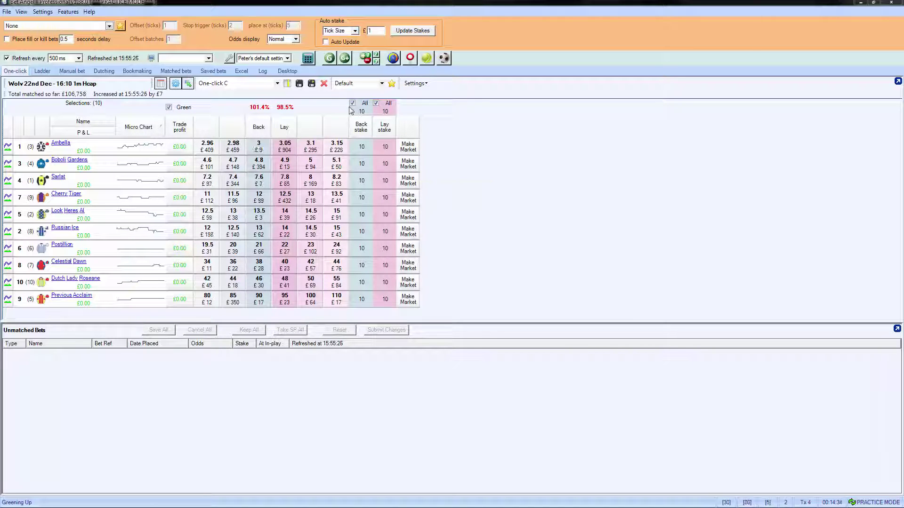
Switch one-click betting off and back on to show how the betting toggle behaves
click(188, 83)
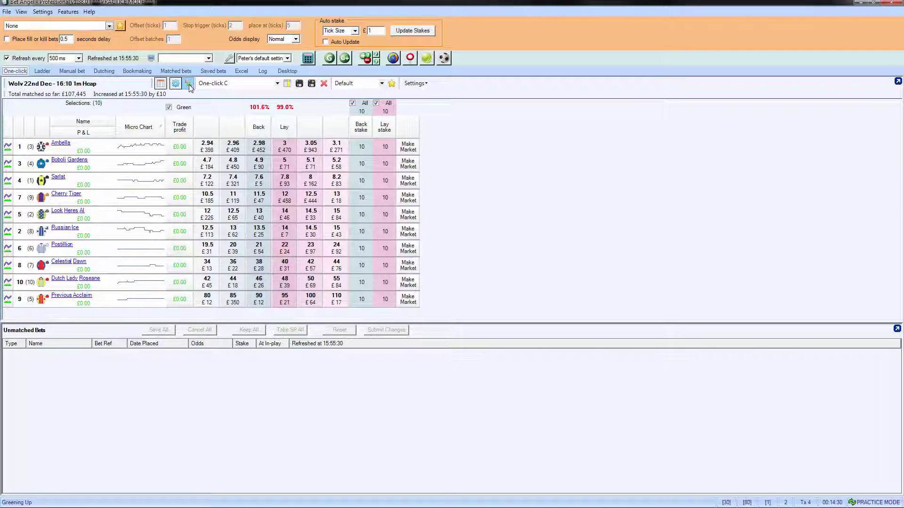
click(188, 84)
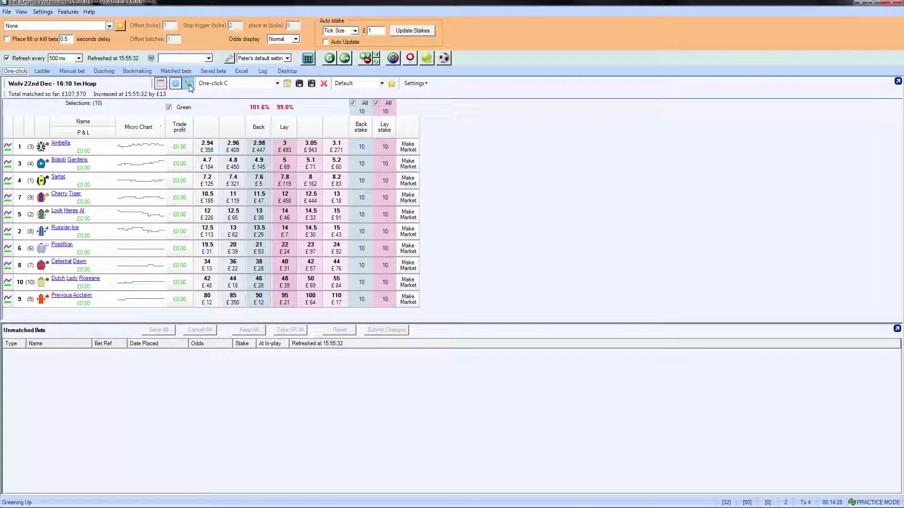
click(189, 84)
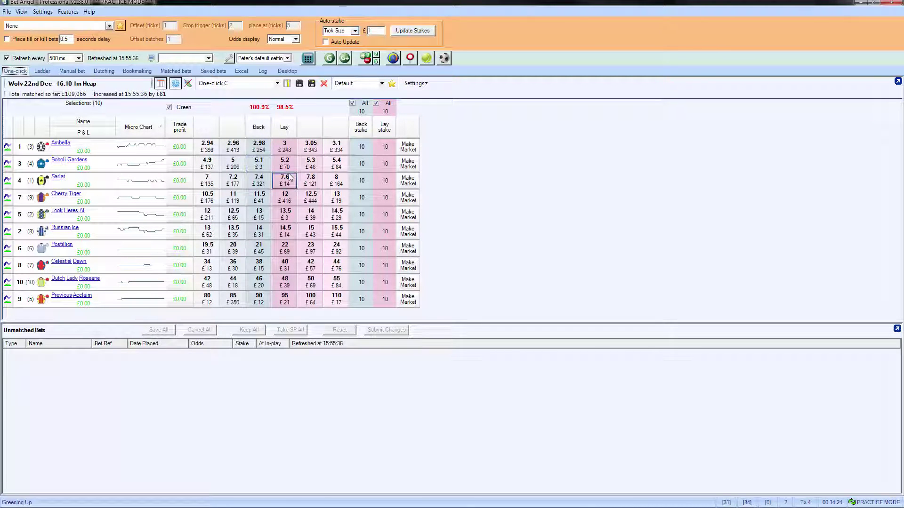
click(188, 84)
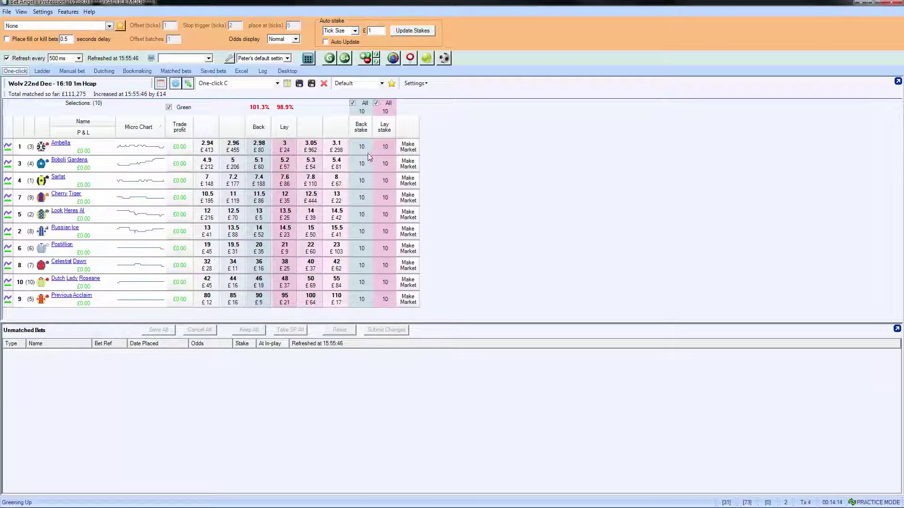
Lay Ambella at odds of 3 with a £10 stake and check the bet in the matched bets list
click(285, 152)
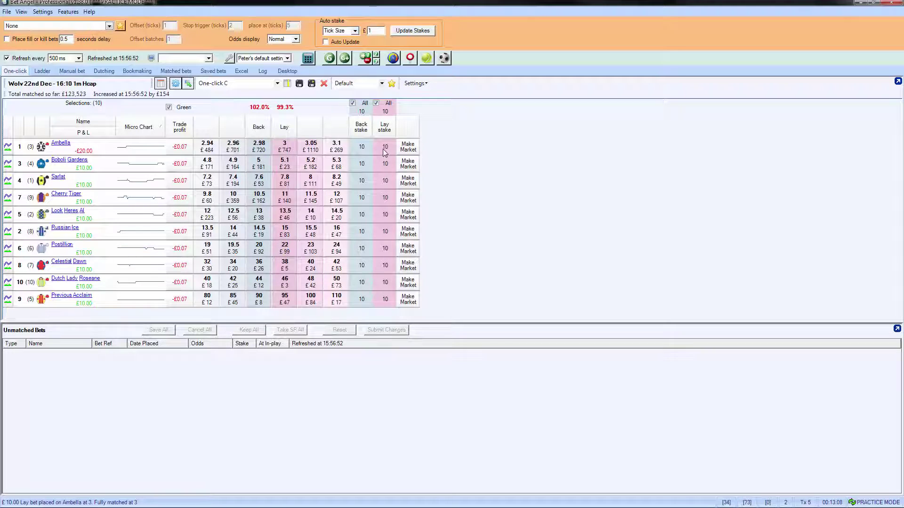
click(178, 73)
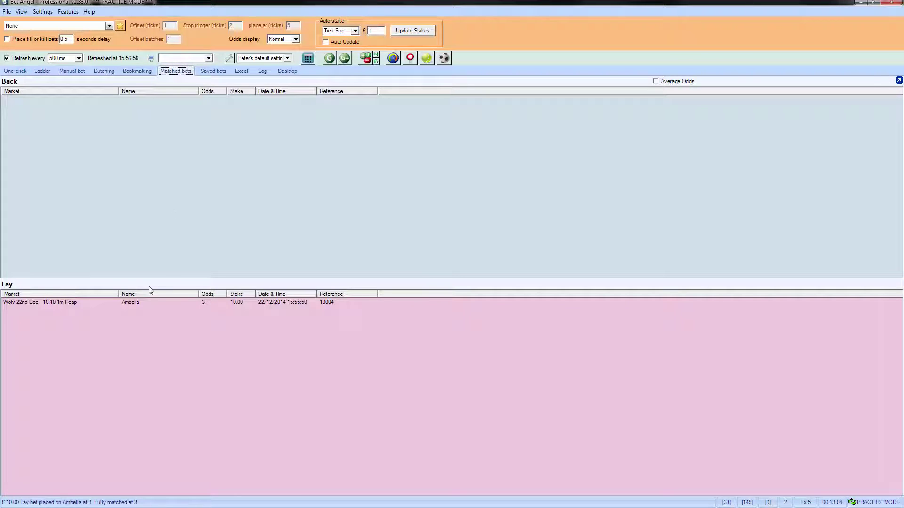
click(15, 71)
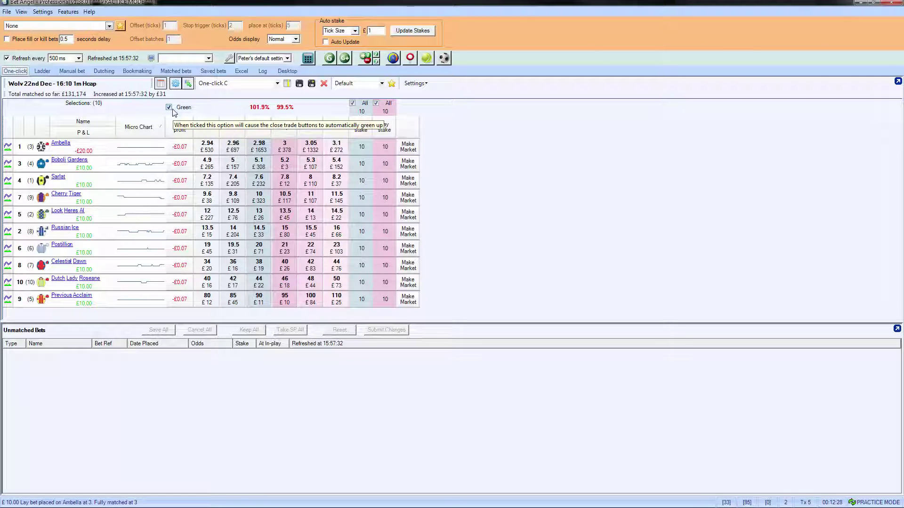
Compare the trade profit figures with the Green option turned off and back on
click(169, 107)
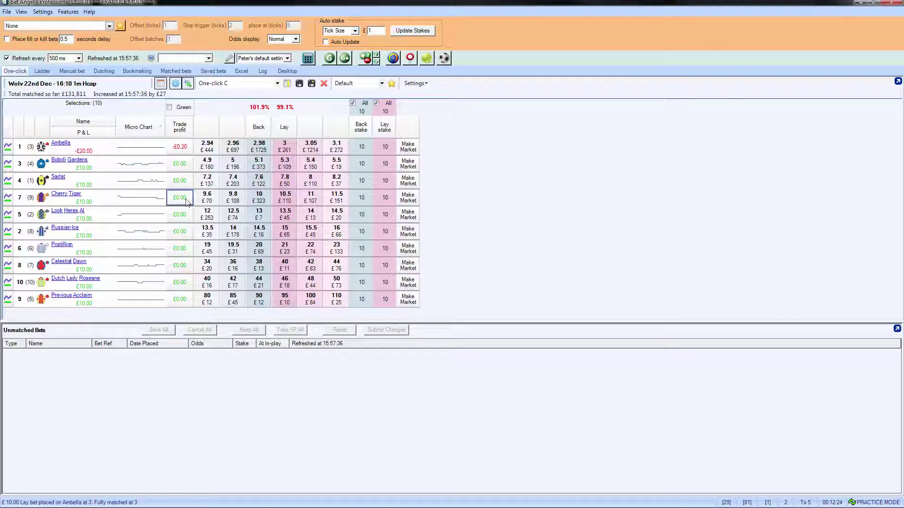
click(169, 107)
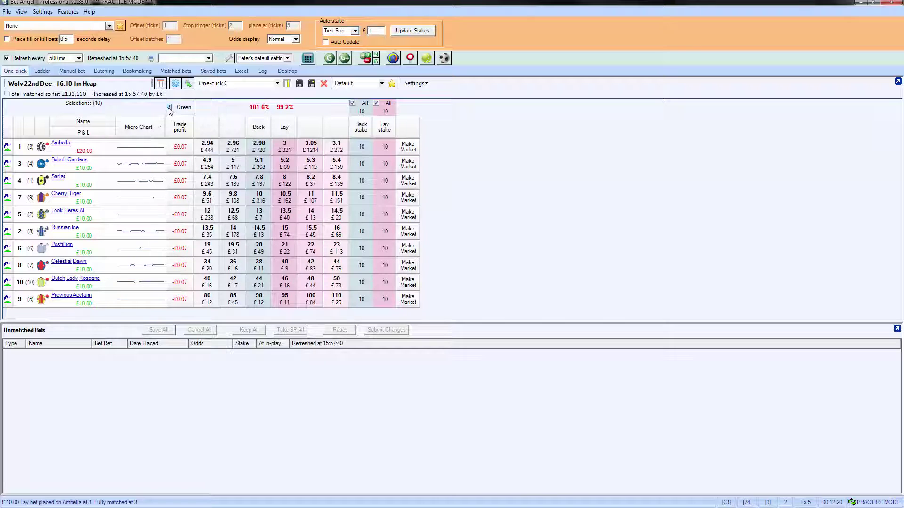
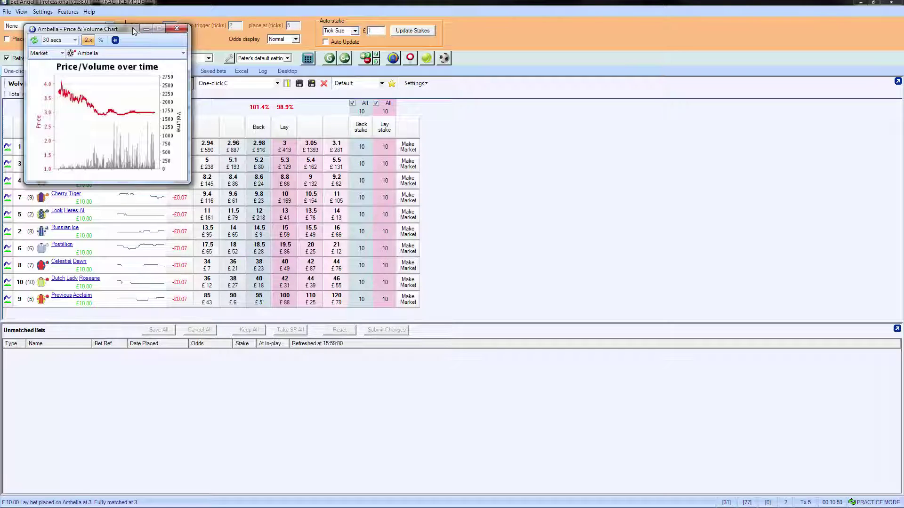
Review the price and volume charts of Boboli Gardens, Sarlat, Cherry Tiger and Look Heres Al in turn
drag(132, 27, 224, 63)
click(231, 90)
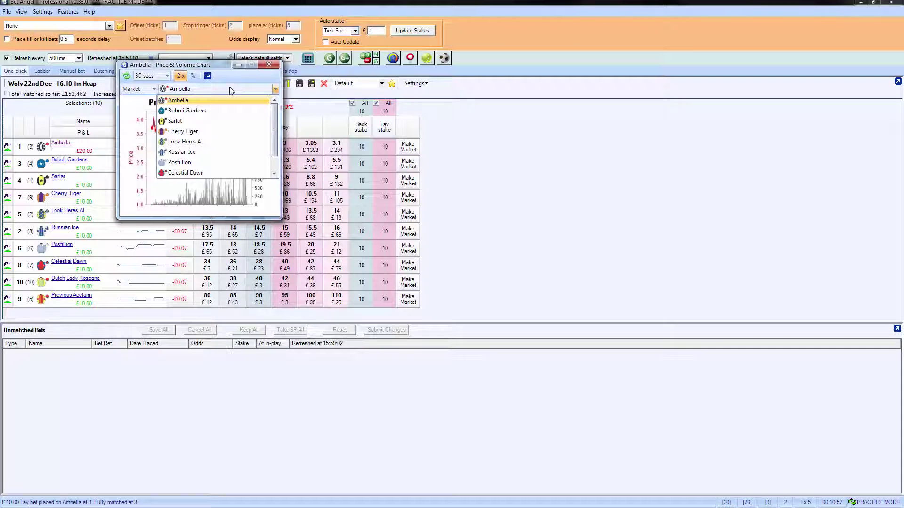
click(228, 111)
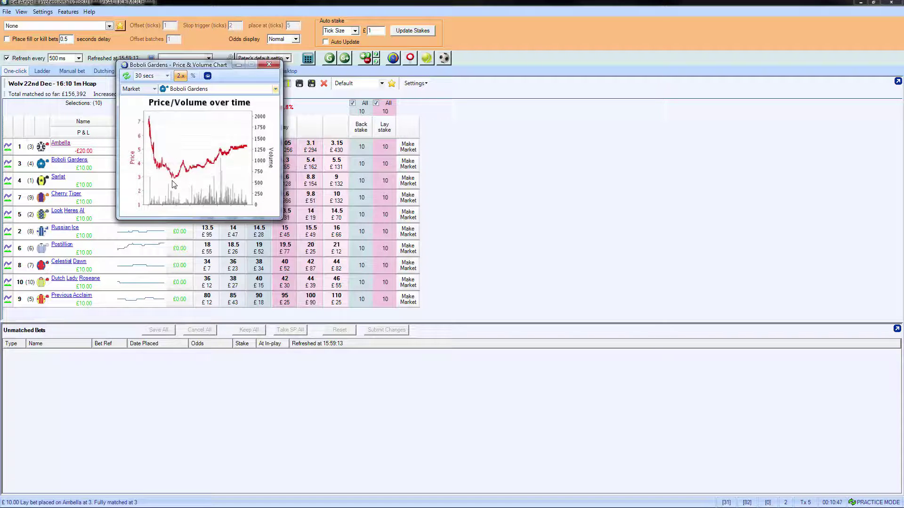
click(212, 89)
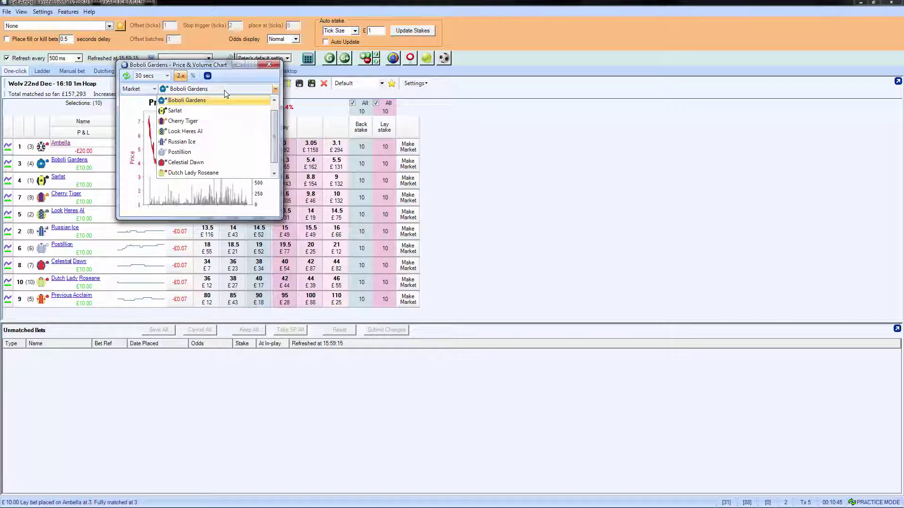
click(212, 115)
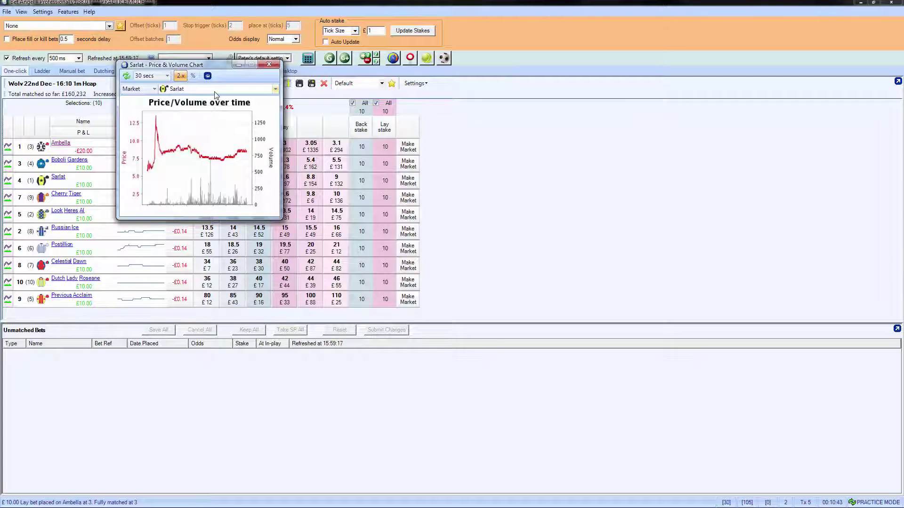
click(216, 89)
click(214, 110)
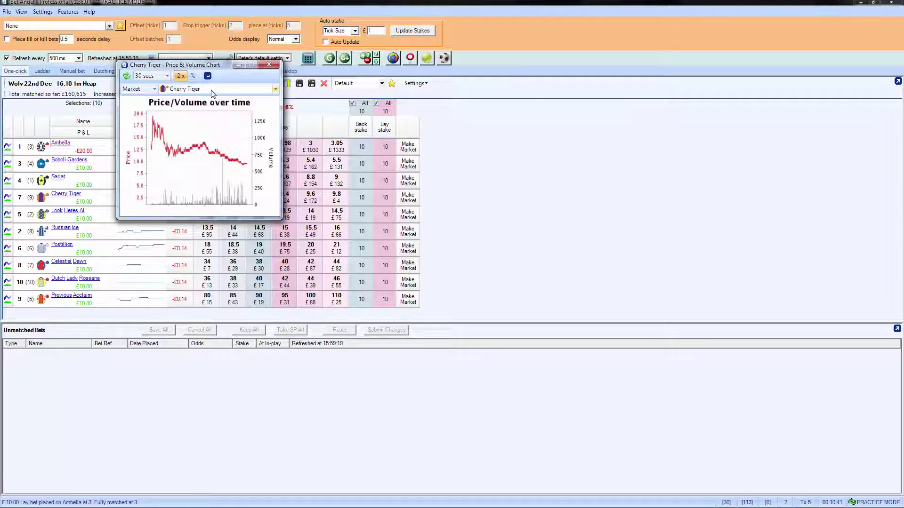
click(215, 89)
click(212, 121)
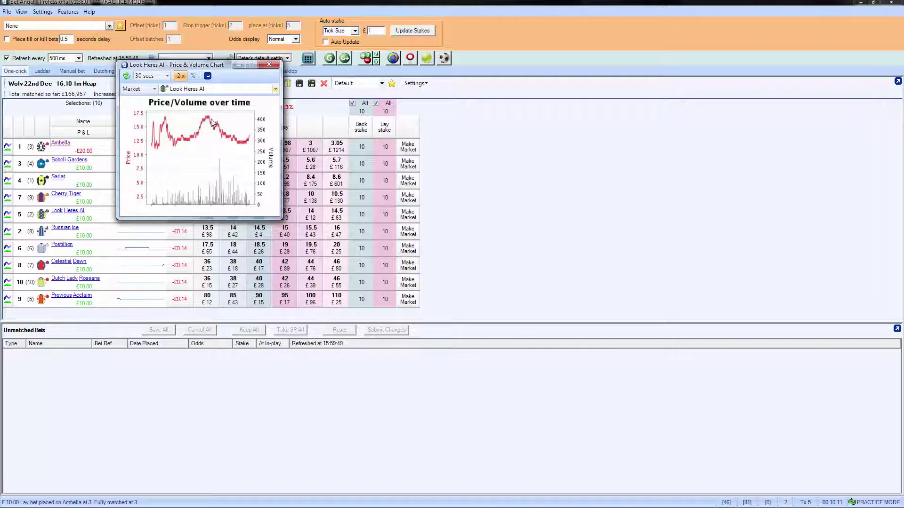
Return the price and volume chart to Ambella, review its price history and close the chart
click(218, 89)
scroll(209, 122, up, 1)
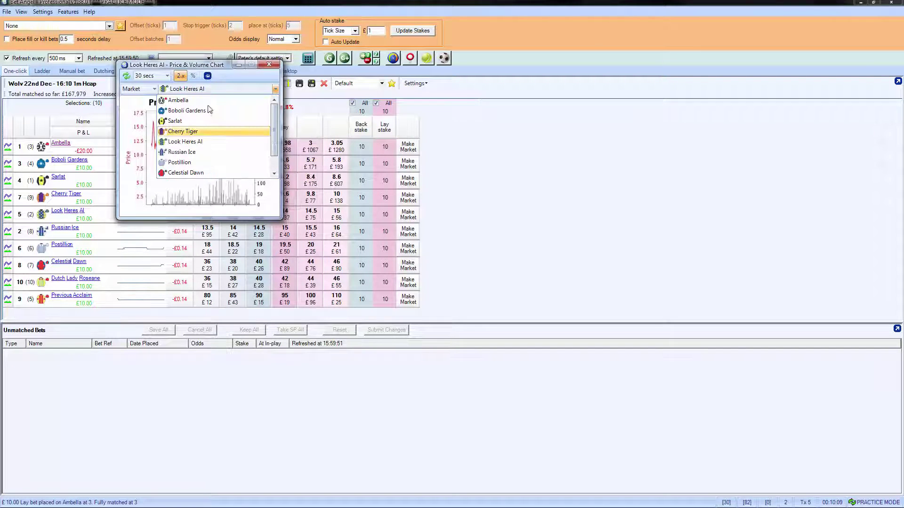
click(207, 103)
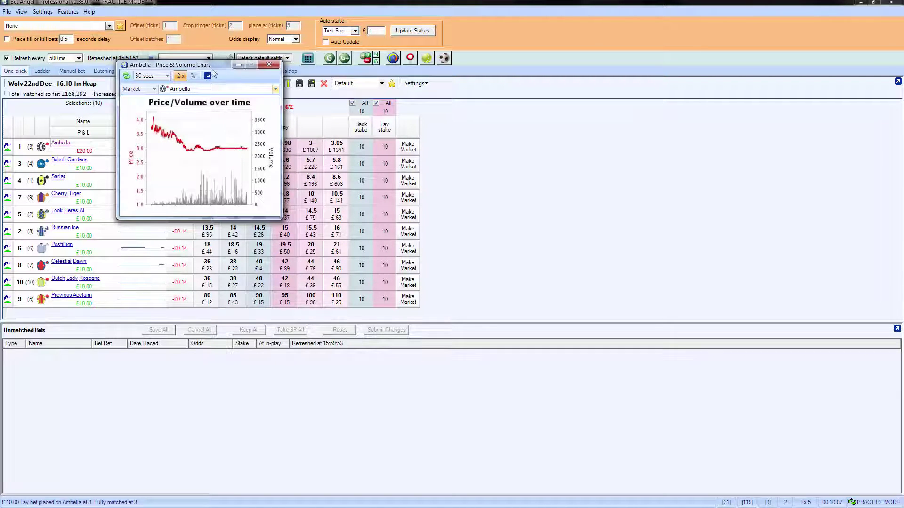
drag(212, 67, 214, 86)
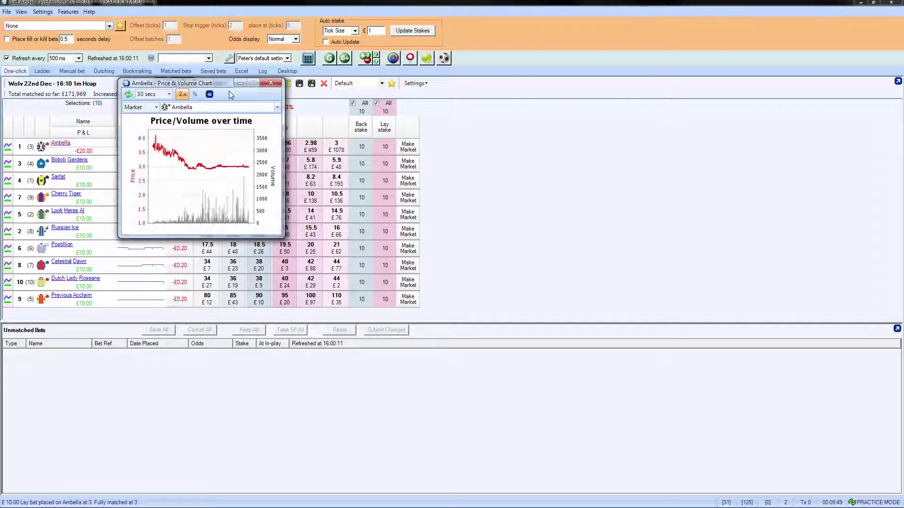
click(269, 84)
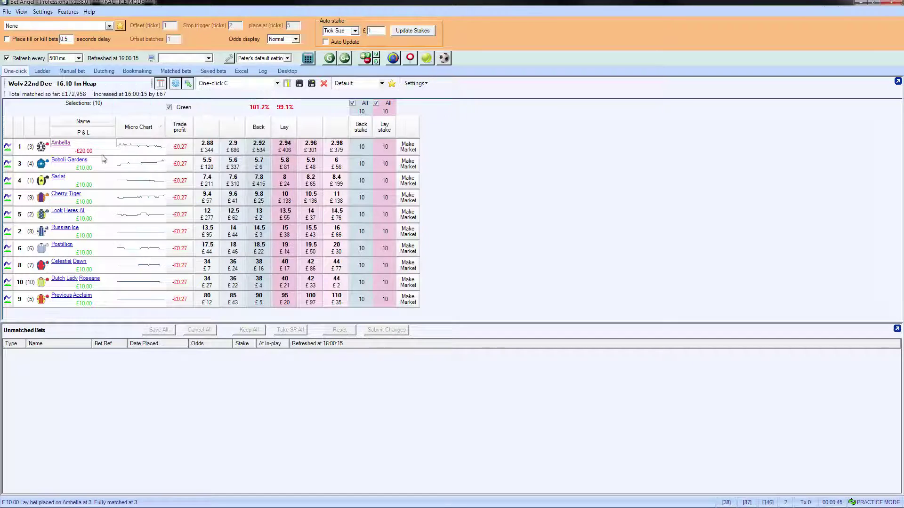
Review the earlier and more recent history in Ambella's Candle/Volume/WoM/MACD chart, and close the chart
click(7, 147)
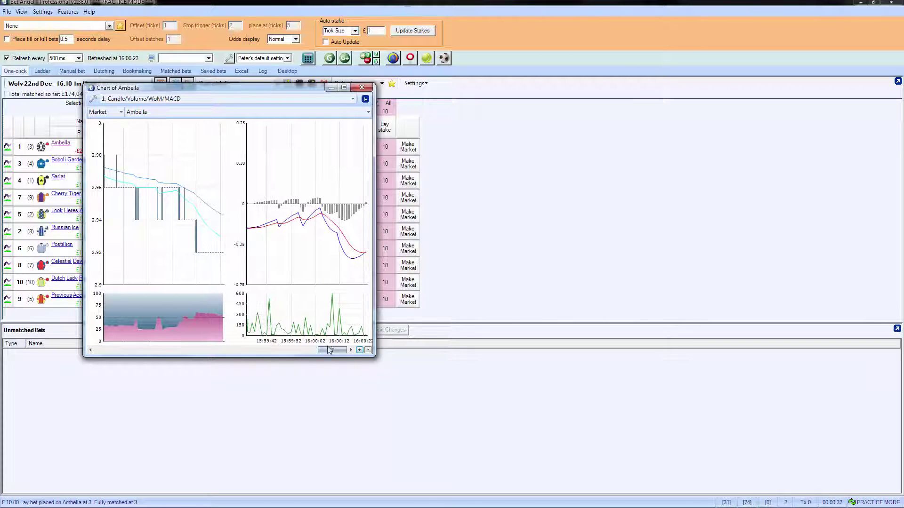
drag(329, 350, 135, 357)
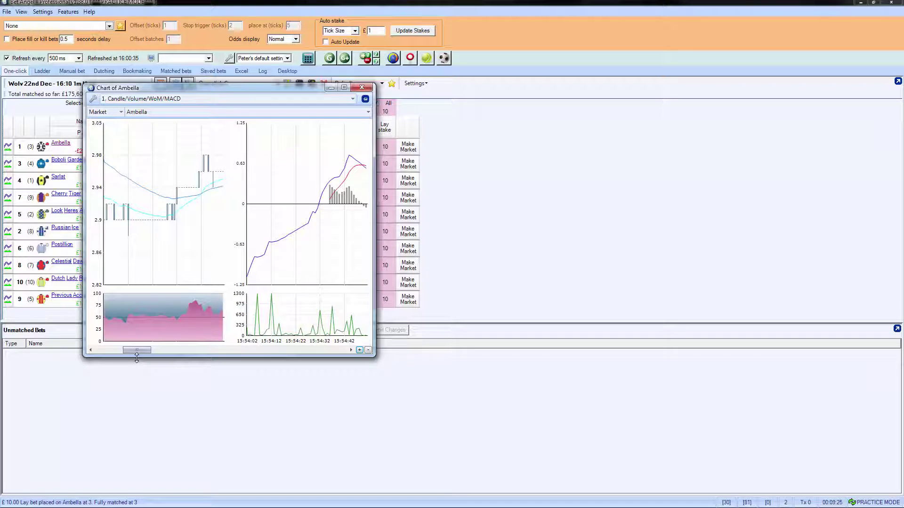
drag(146, 352, 312, 353)
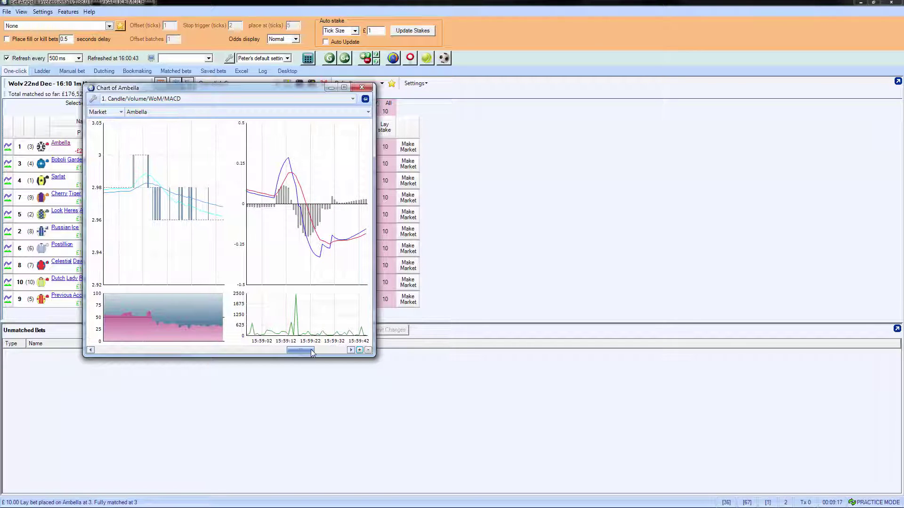
click(358, 90)
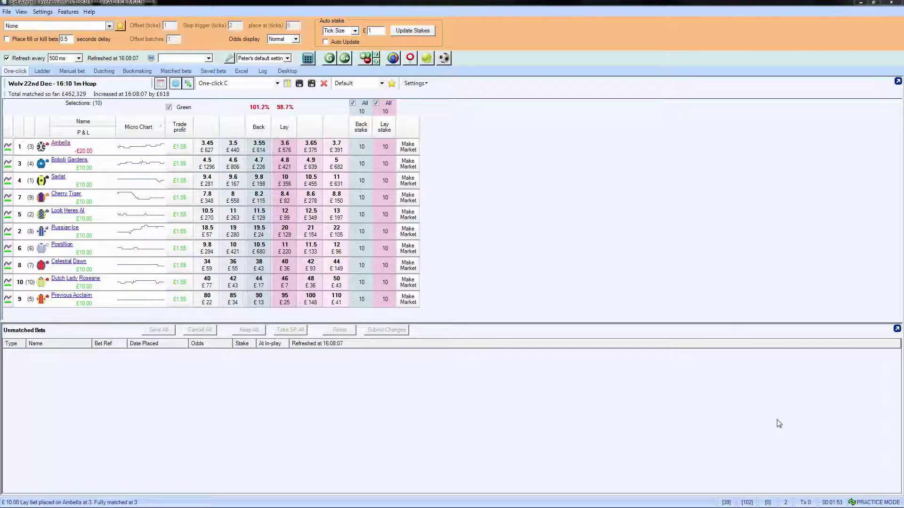
Check the event start countdown, and compare Ambella's trade profit with the Green option off and on
click(832, 503)
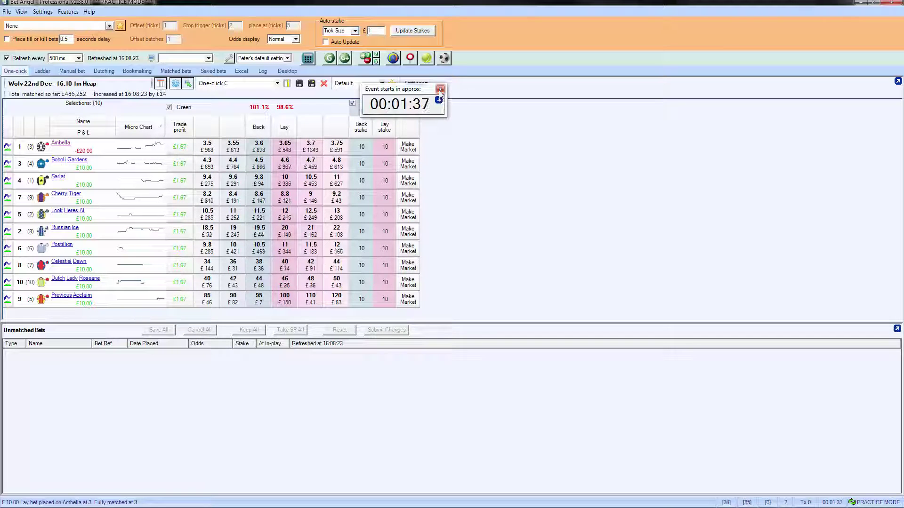
click(439, 90)
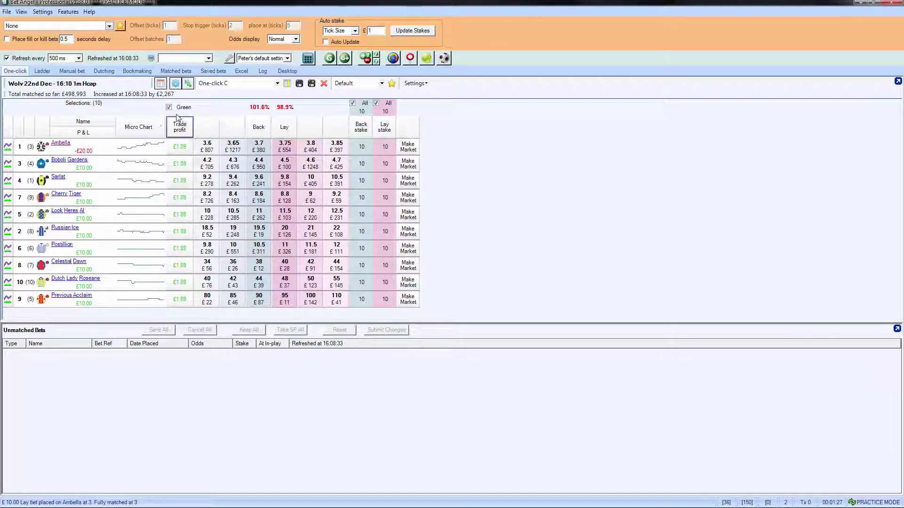
click(169, 107)
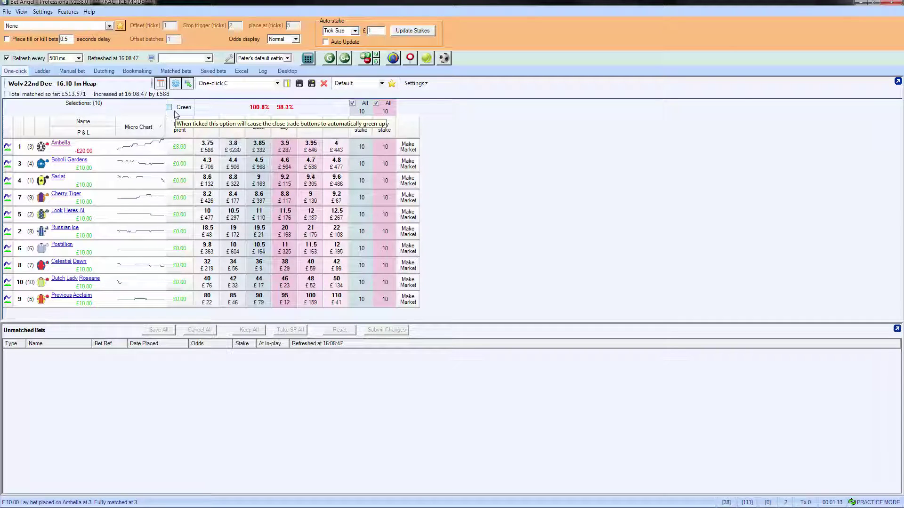
click(176, 109)
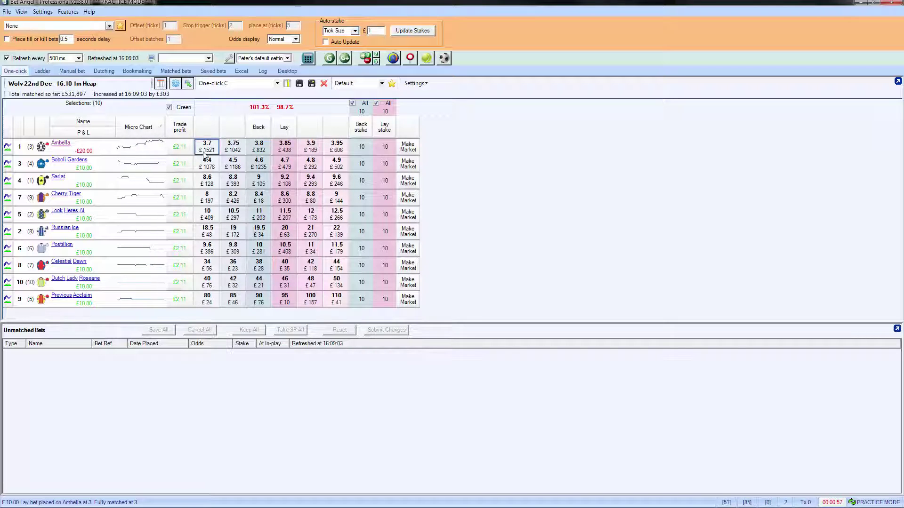
Review how Ambella's price has moved in its price and volume chart, and close the chart
click(65, 147)
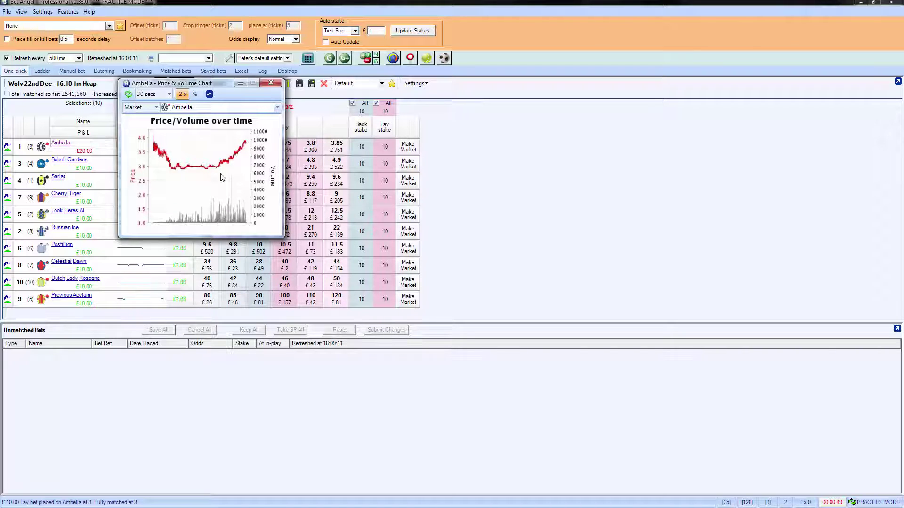
click(271, 83)
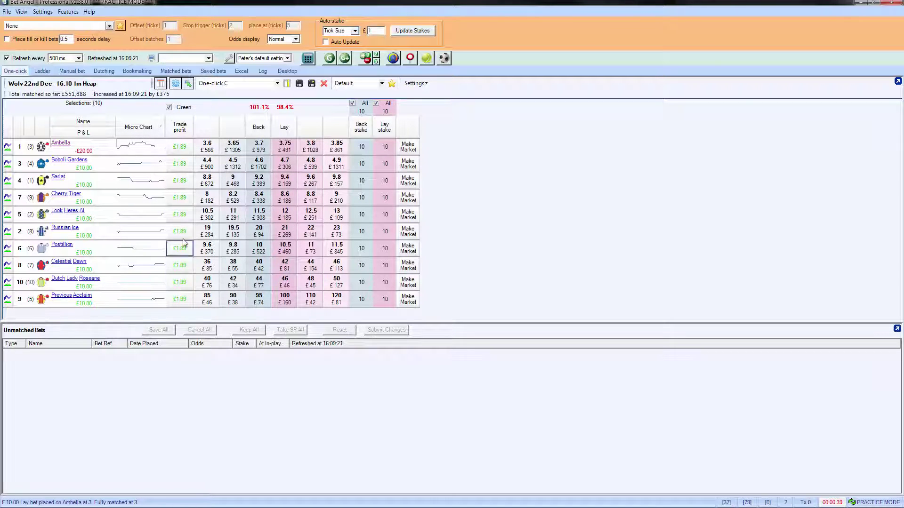
Close the Ambella trade by greening up across all runners, and check the closing bet in the matched bets list
click(179, 153)
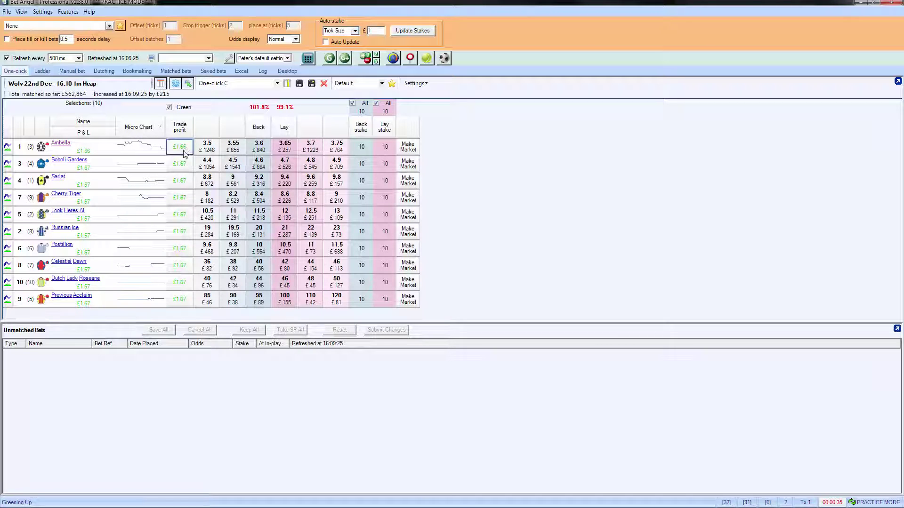
click(183, 182)
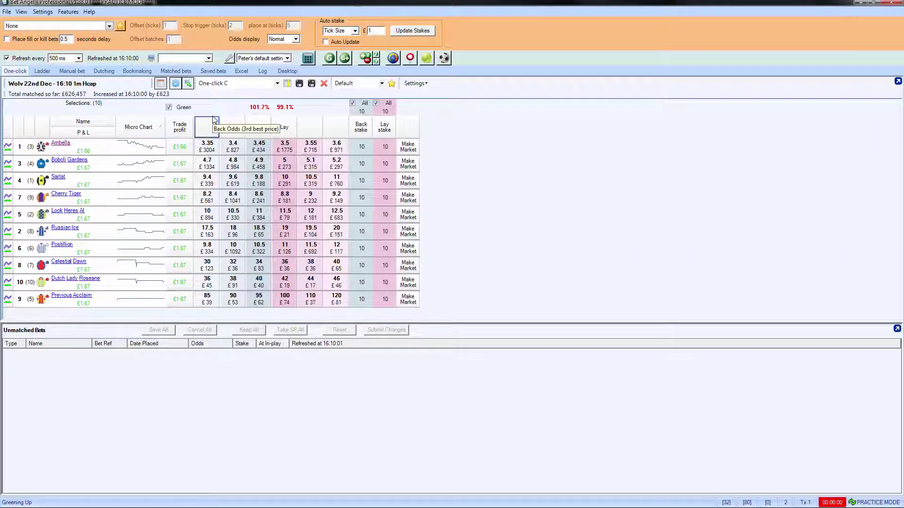
click(175, 71)
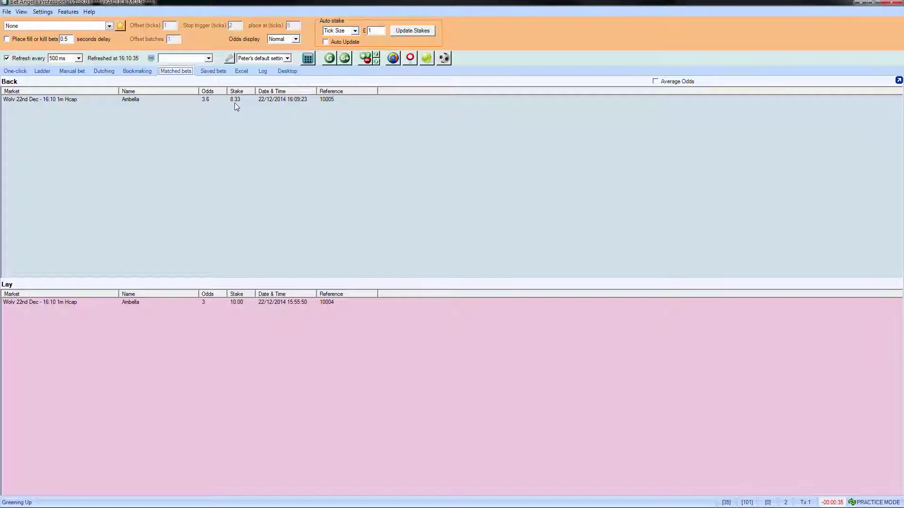
click(23, 72)
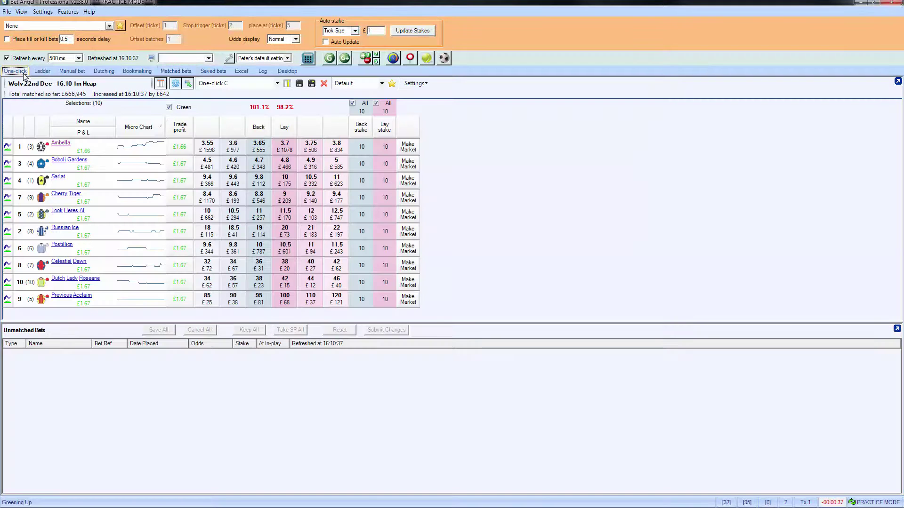